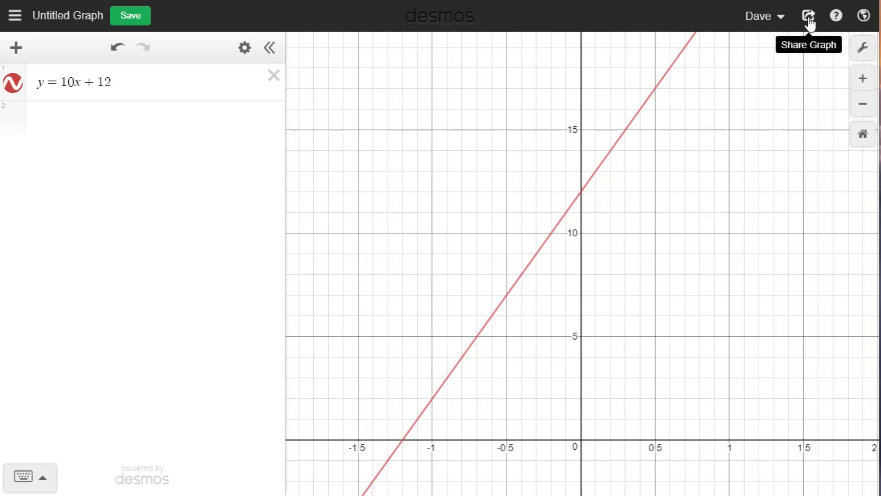
# Export the graph as a Medium Square PNG with medium line thickness, downloaded as desmos-graph (3).png
pyautogui.click(809, 23)
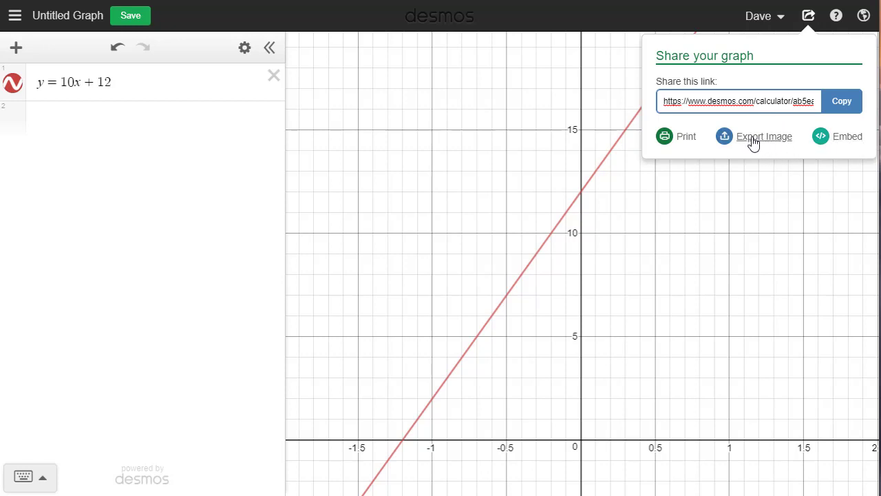
pyautogui.click(754, 142)
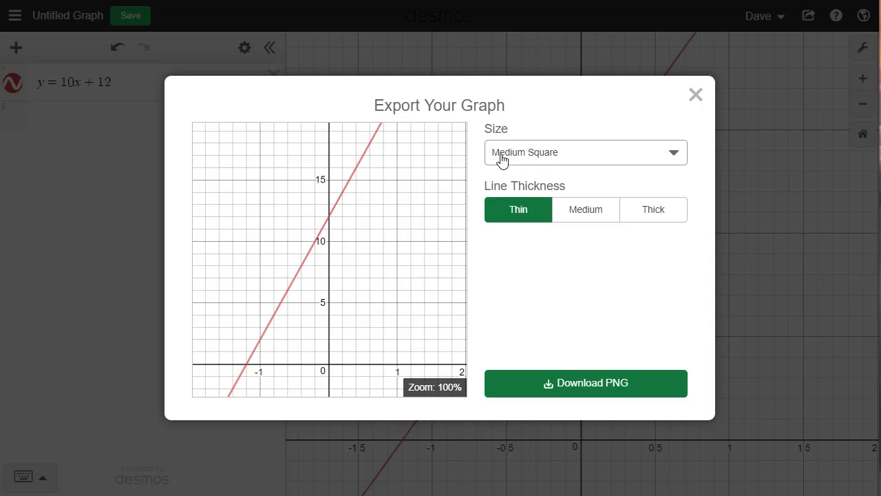
pyautogui.click(502, 159)
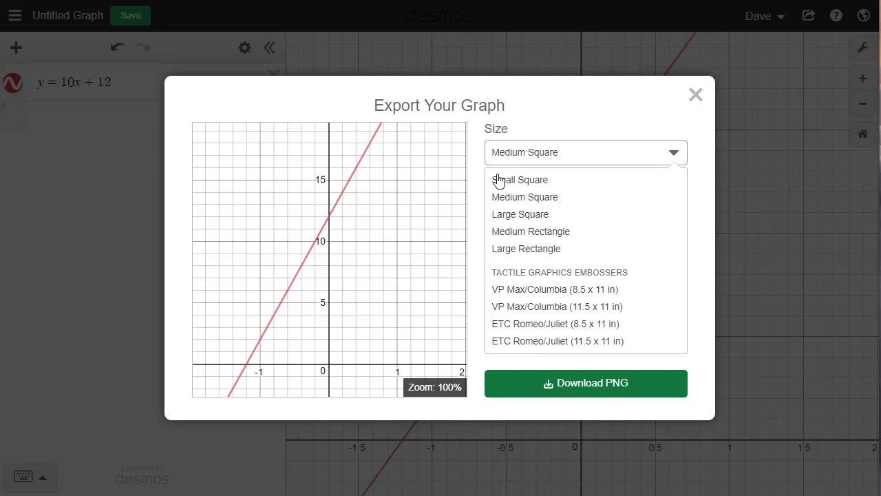
pyautogui.click(513, 202)
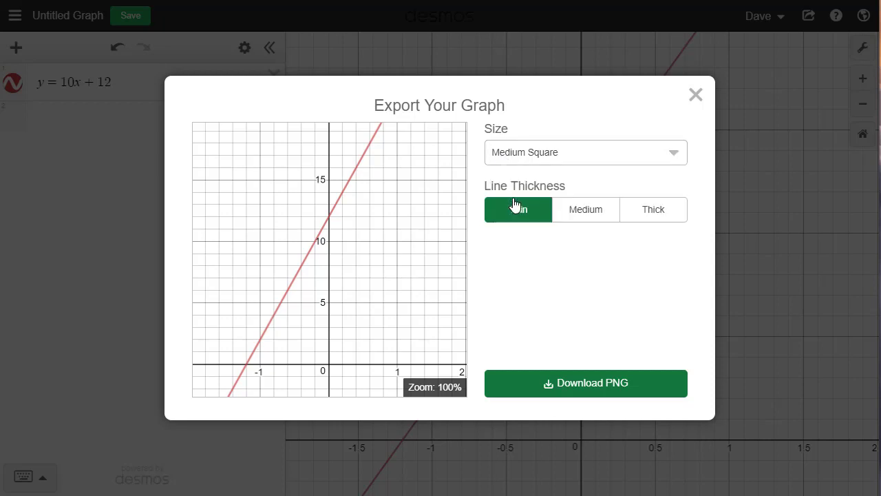
pyautogui.click(584, 214)
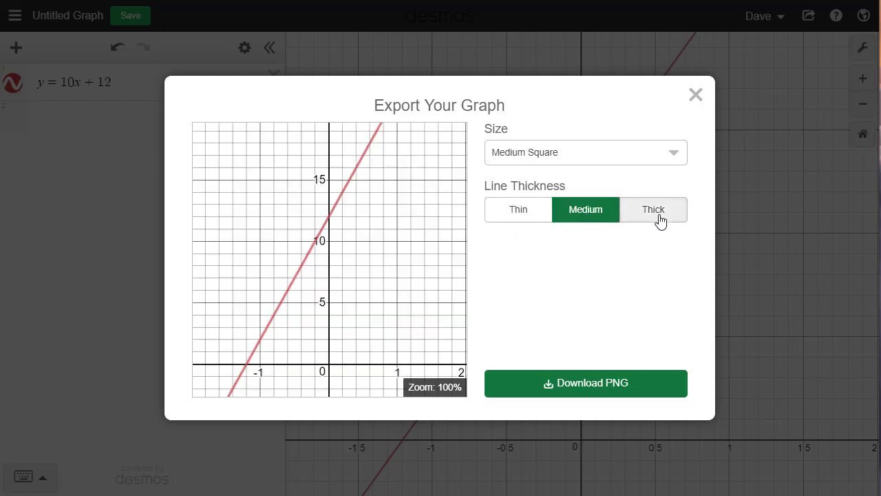
pyautogui.click(657, 218)
pyautogui.click(584, 215)
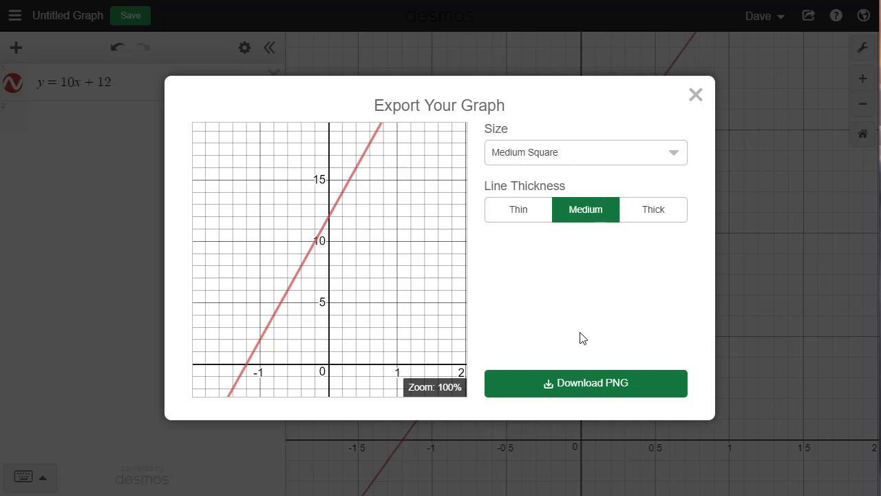
pyautogui.click(582, 386)
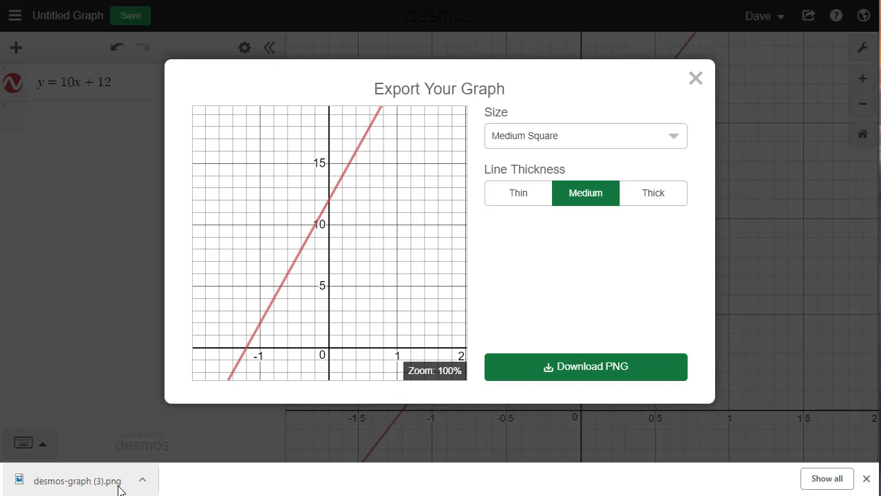
pyautogui.click(695, 80)
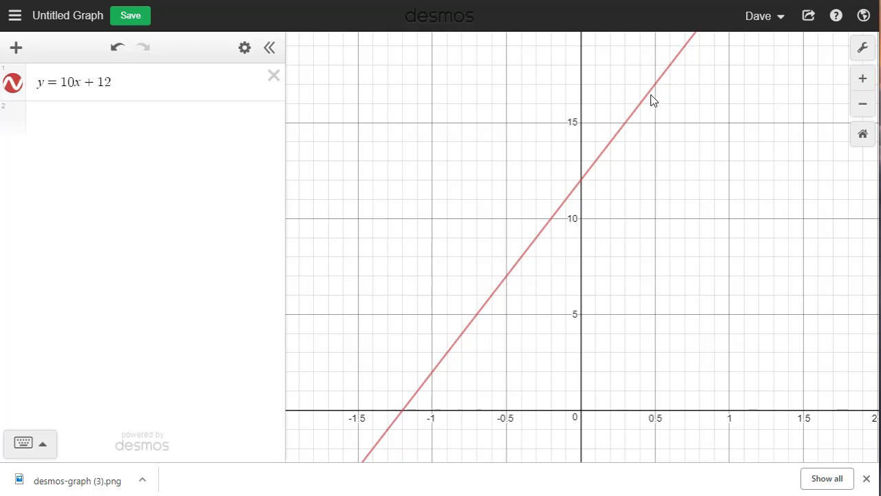
# In Canvas, start a new discussion titled 'Dueling Lines - Team 0'
pyautogui.hotkey('ctrl', 'Tab')
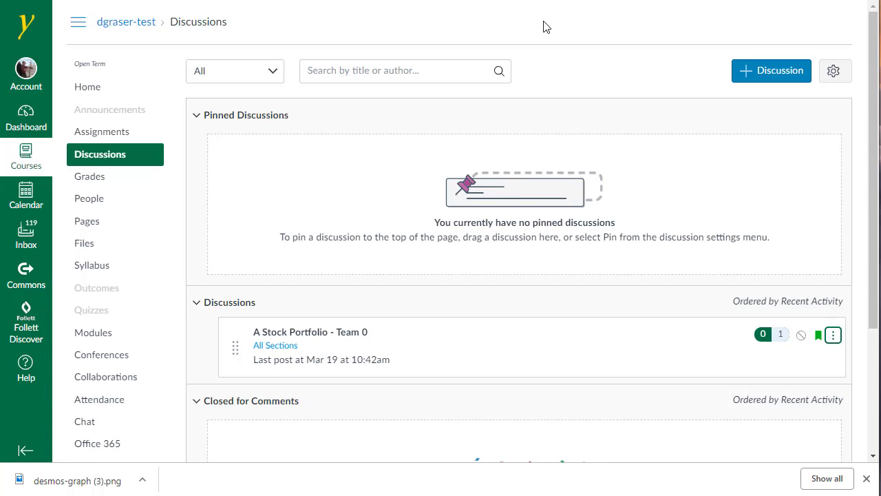
pyautogui.click(768, 71)
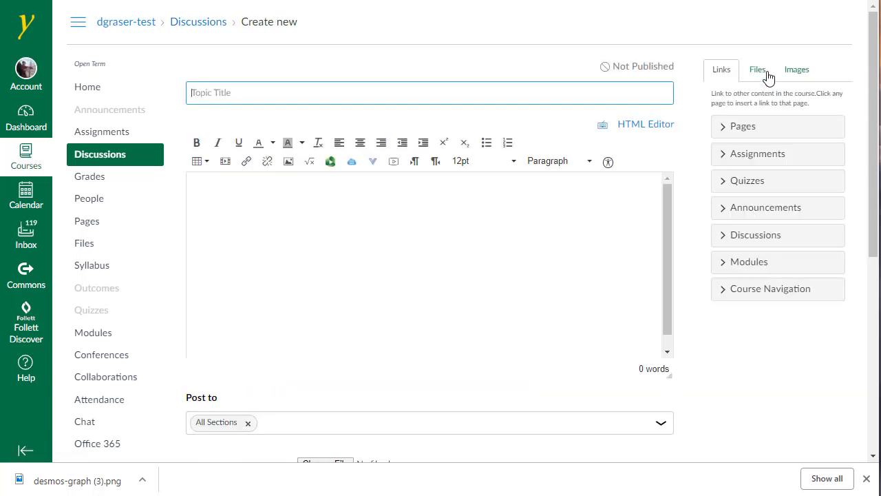
pyautogui.write('Dueling Lines - Team ')
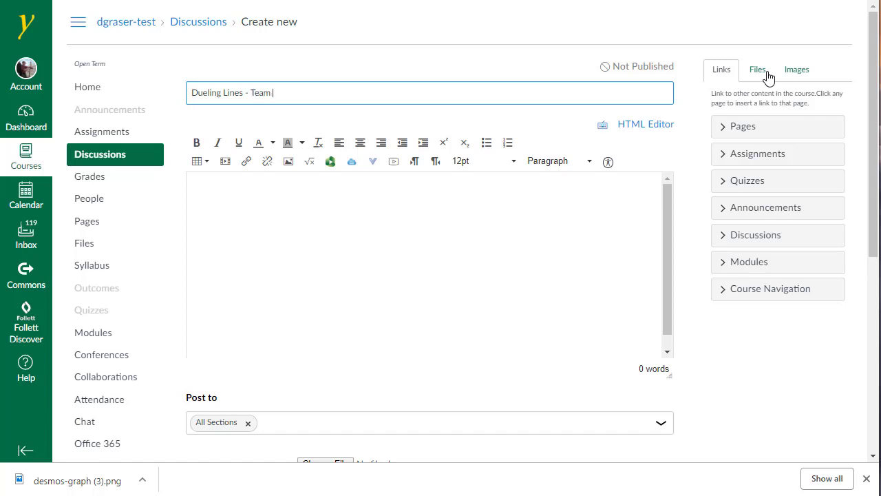
pyautogui.write('0')
# Write 'This is the graph of y = 10x +12.' in the discussion body, followed by a new line
pyautogui.click(230, 189)
pyautogui.write('This is the graph of y = 1')
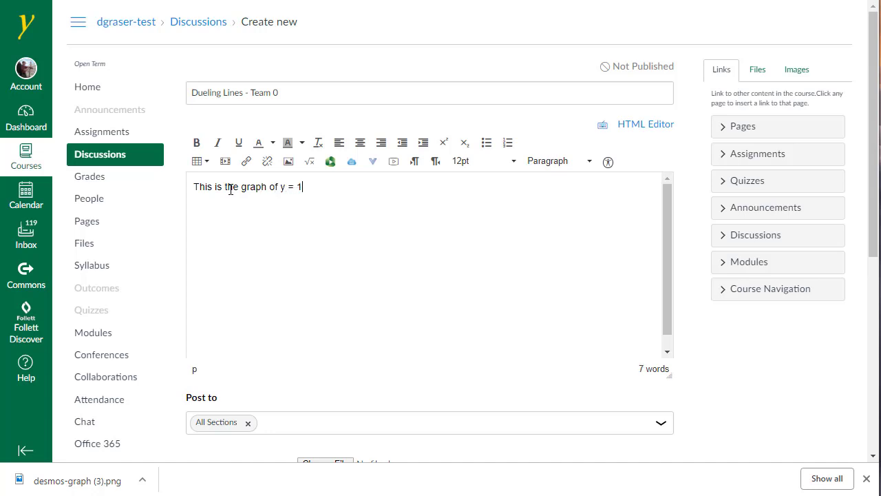
pyautogui.write('0x +12.')
pyautogui.press('Return')
# Upload desmos-graph (3).png from Downloads into My files as an 800 x 800 image
pyautogui.click(289, 165)
pyautogui.click(289, 165)
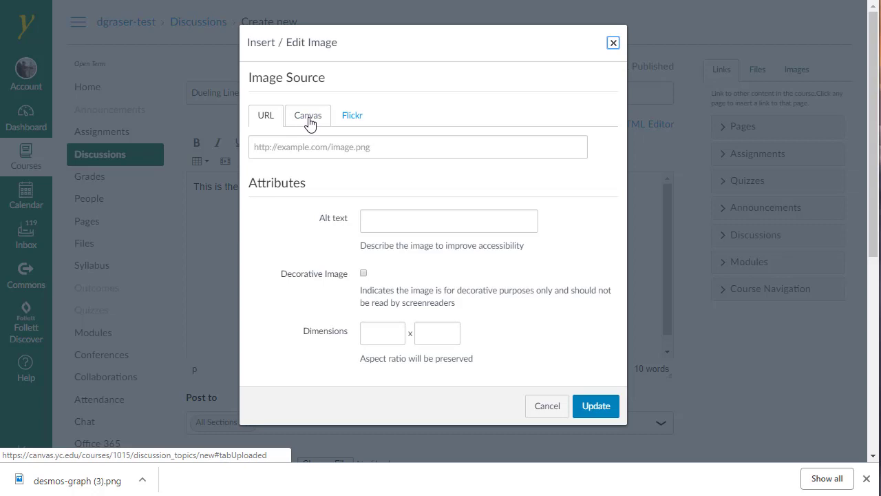
pyautogui.click(309, 122)
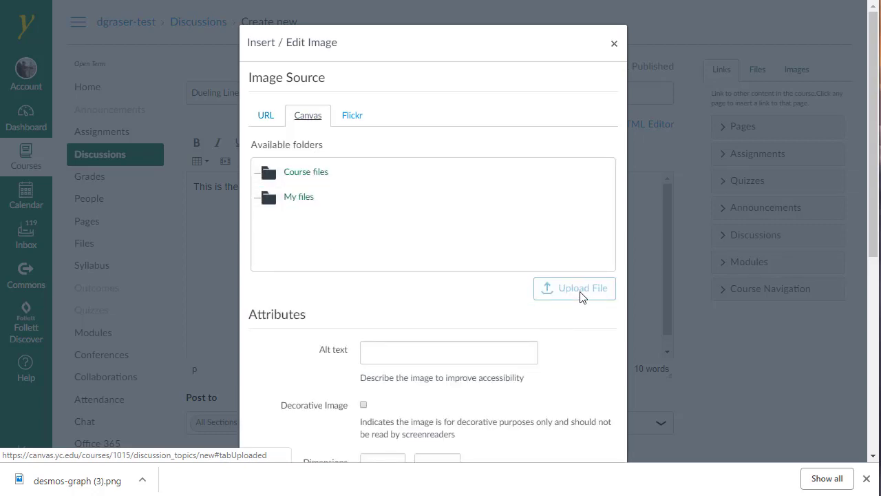
pyautogui.click(310, 205)
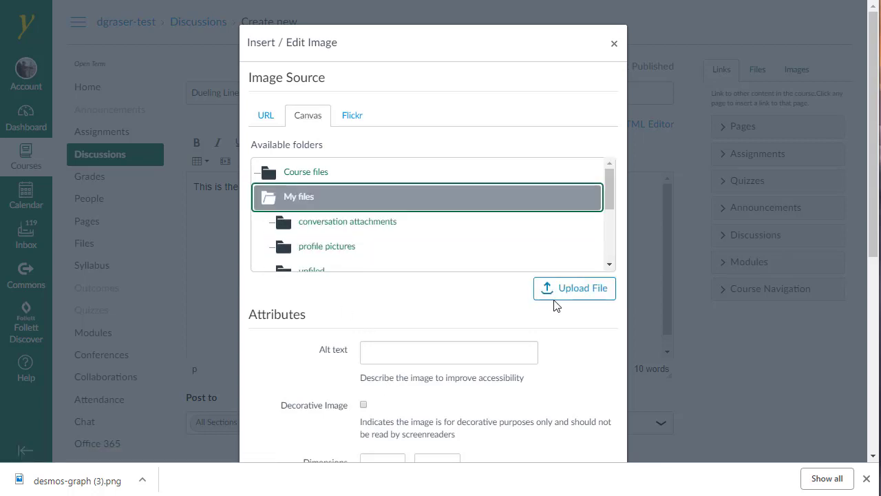
pyautogui.click(575, 292)
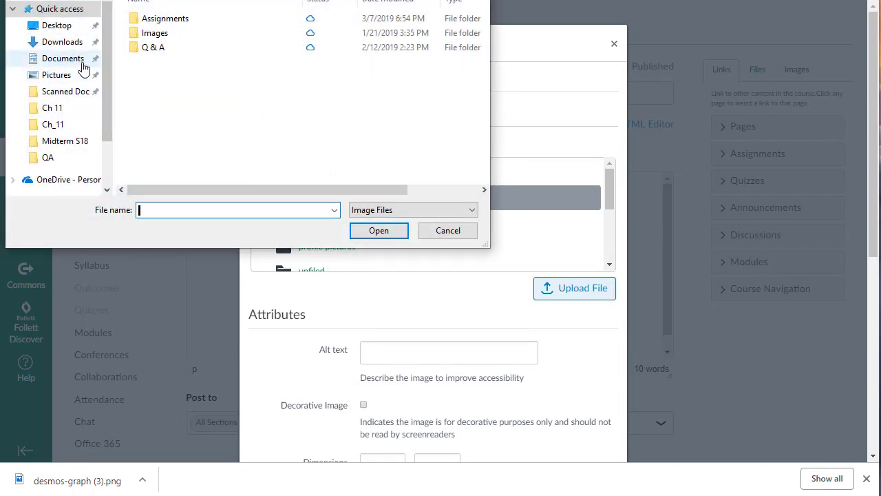
pyautogui.click(69, 44)
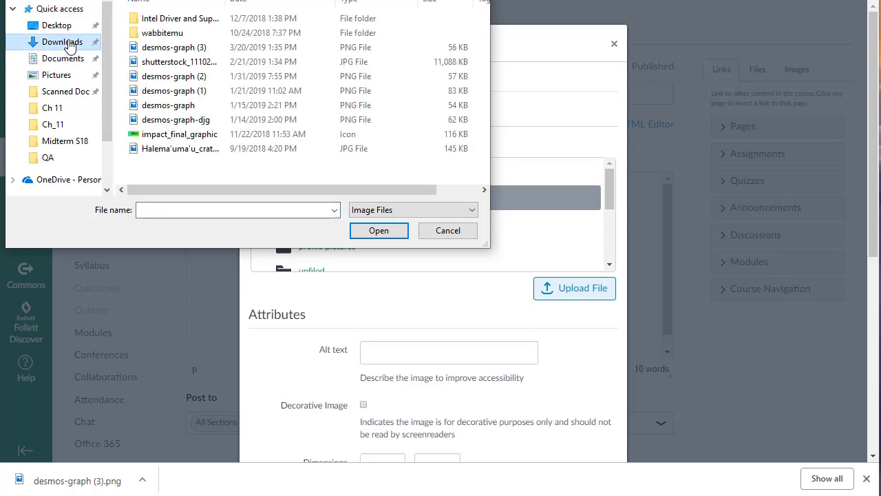
pyautogui.click(192, 50)
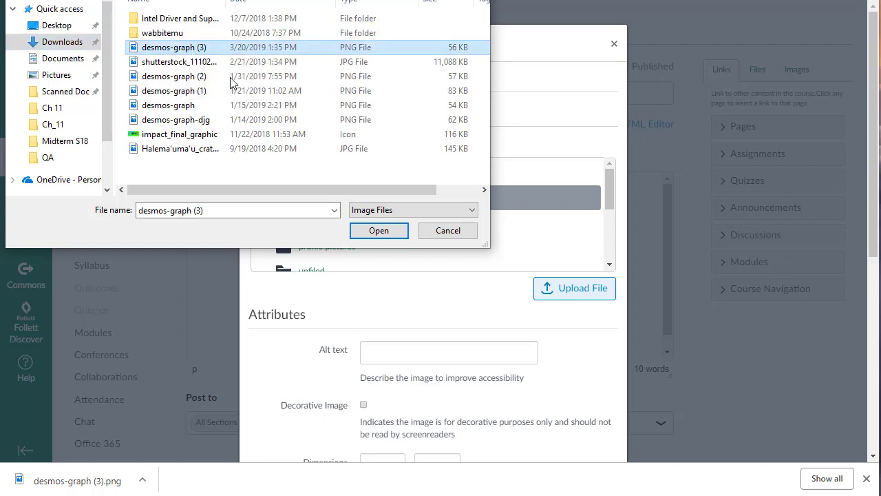
pyautogui.click(369, 234)
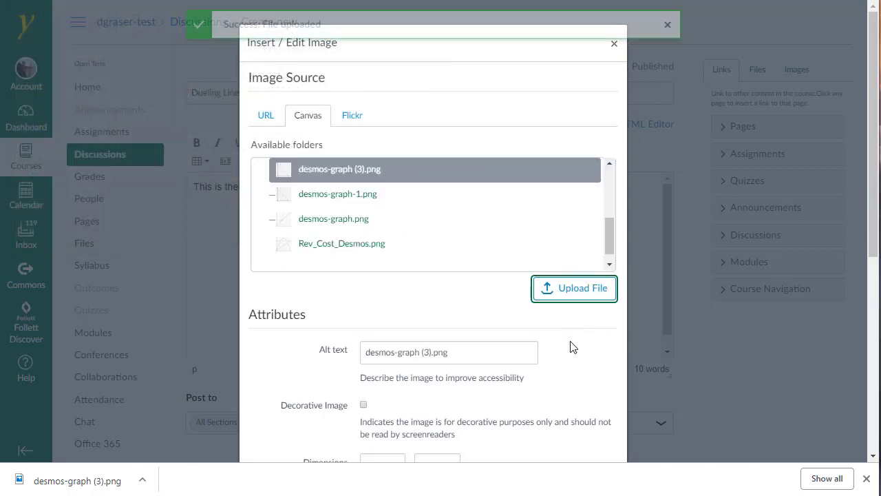
pyautogui.click(340, 193)
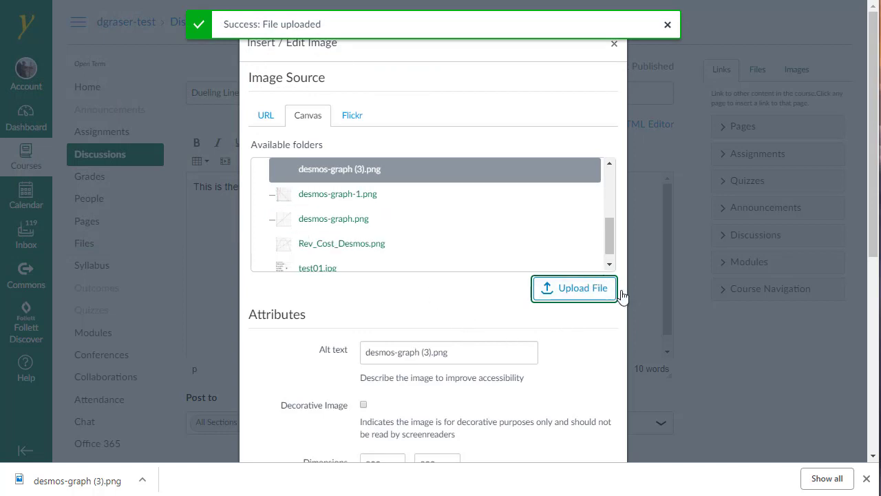
pyautogui.moveTo(874, 237); pyautogui.dragTo(876, 297)
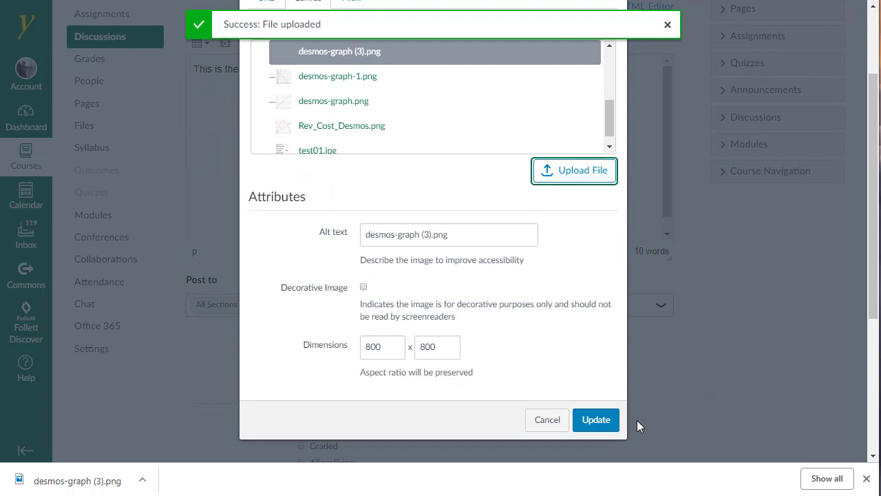
# Insert the graph image, shrink it by dragging its corner, and save and publish the discussion
pyautogui.click(594, 422)
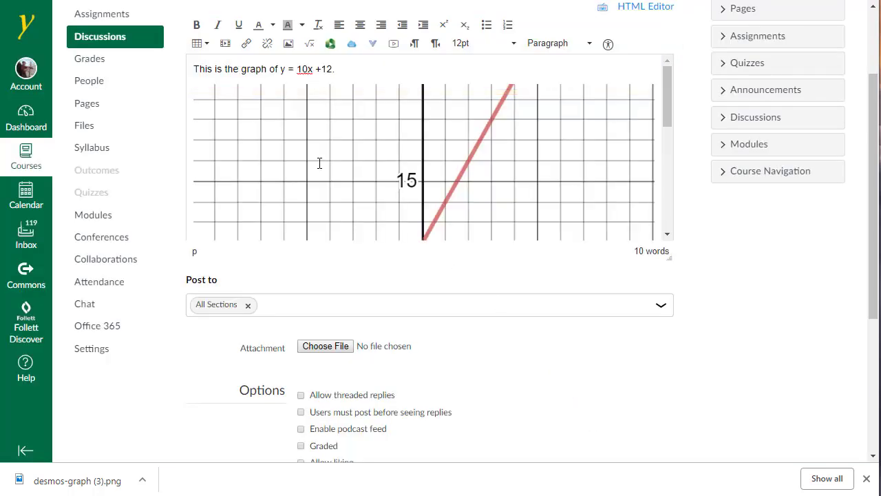
pyautogui.click(576, 153)
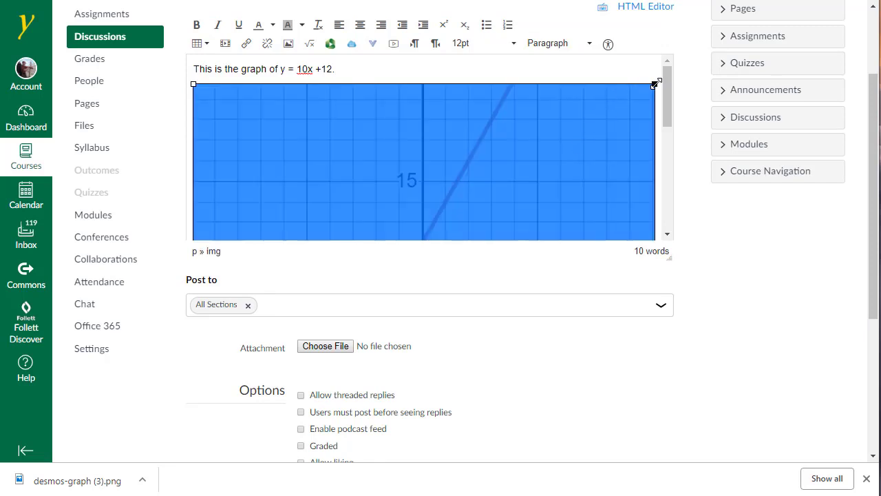
pyautogui.moveTo(654, 84); pyautogui.dragTo(514, 152)
pyautogui.moveTo(667, 91); pyautogui.dragTo(522, 87)
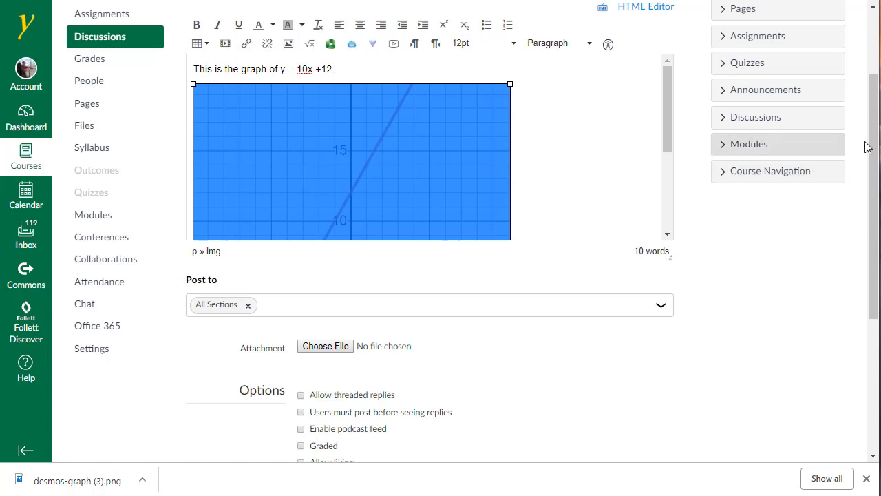
pyautogui.moveTo(870, 148); pyautogui.dragTo(870, 279)
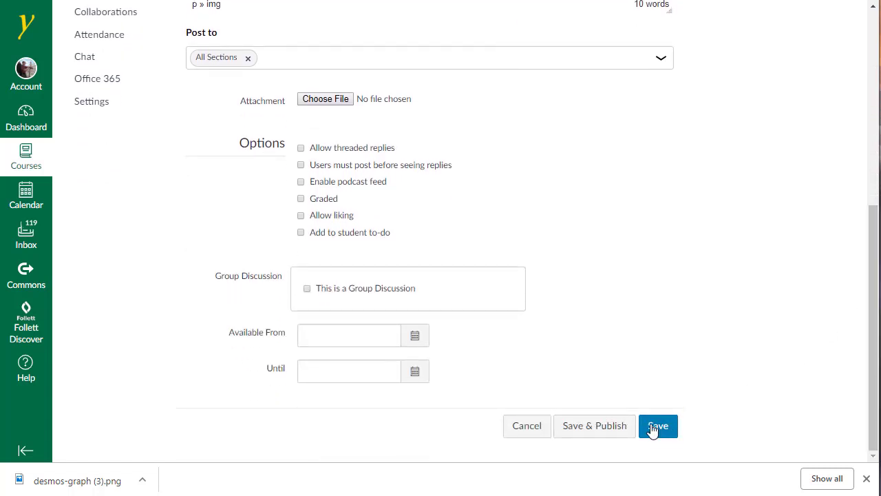
pyautogui.click(615, 427)
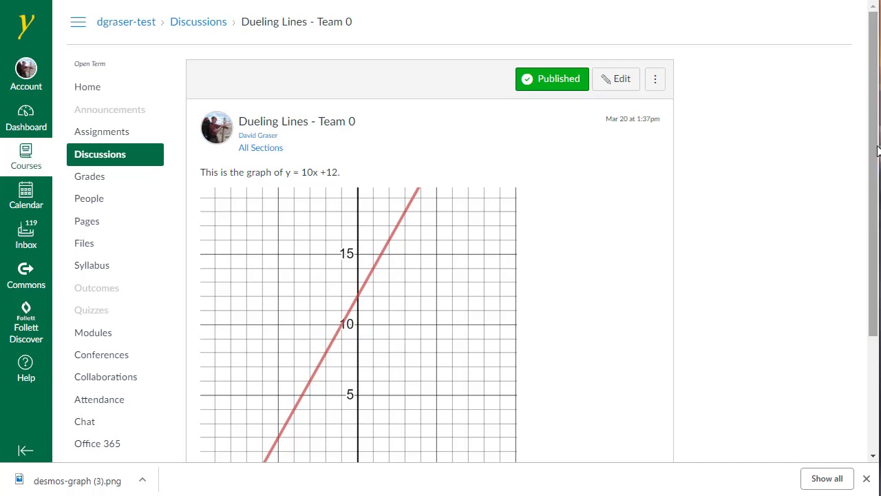
# Begin a discussion reply reading 'This is the graph of y = 10x + 12.'
pyautogui.moveTo(876, 151); pyautogui.dragTo(878, 269)
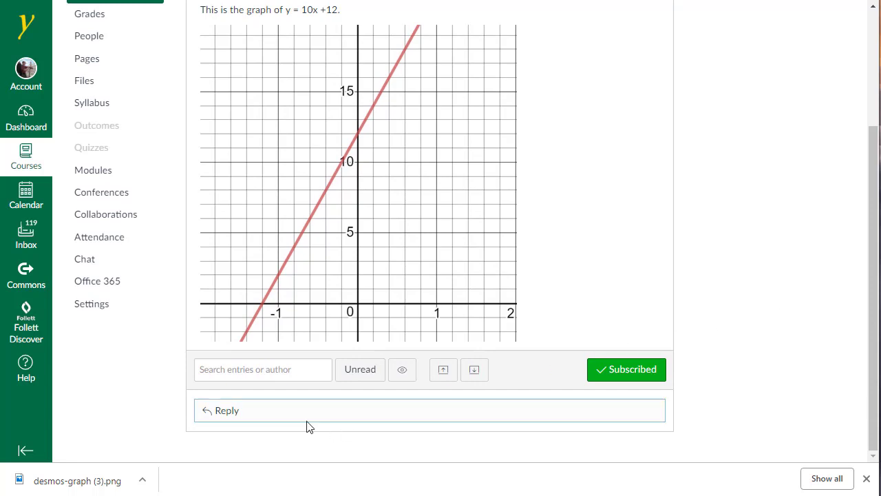
pyautogui.click(227, 410)
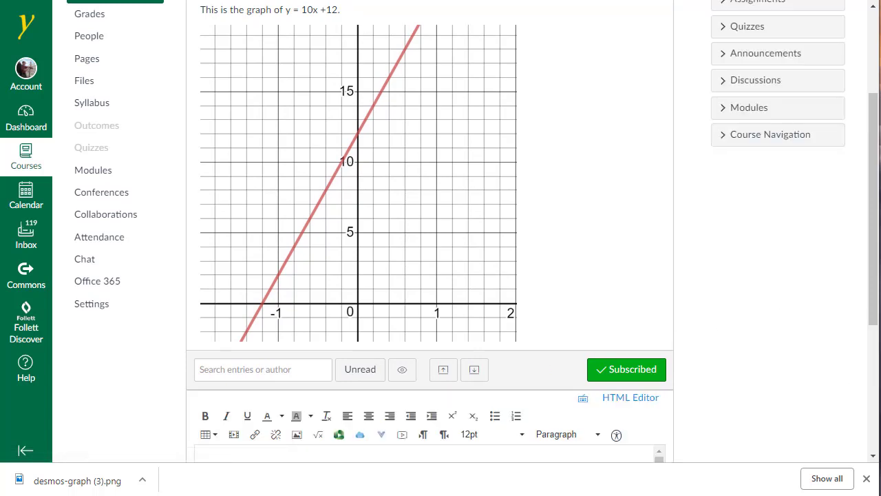
pyautogui.scroll(-2, 873, 265)
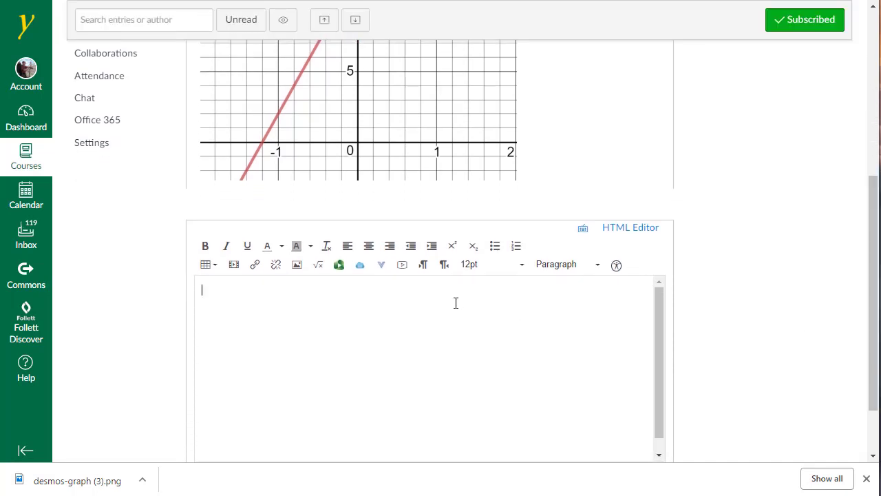
pyautogui.write('This is the graph of y = 10x +')
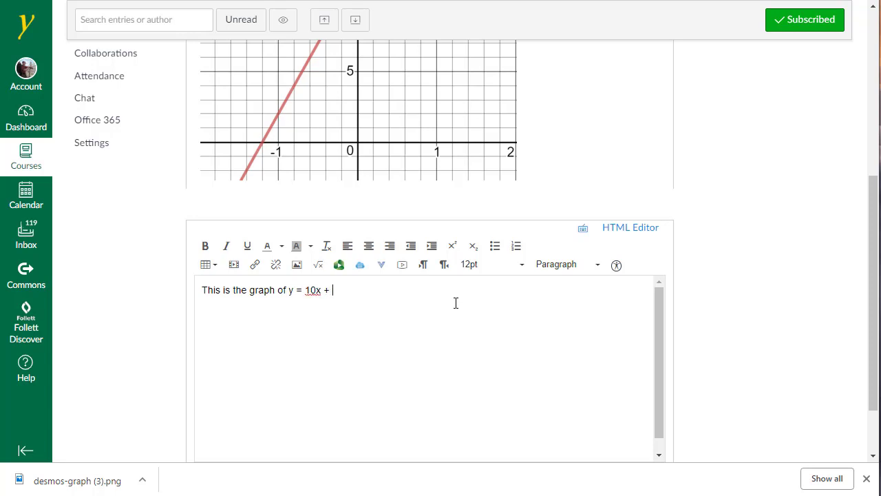
pyautogui.write('12.')
# Return to the Desmos graph of y = 10x + 12 and show the account menu
pyautogui.hotkey('ctrl', 'Tab')
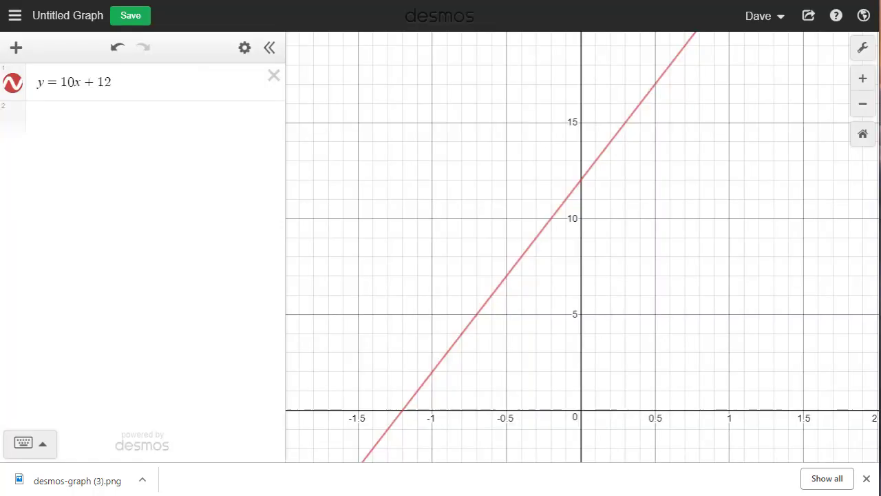
pyautogui.click(783, 21)
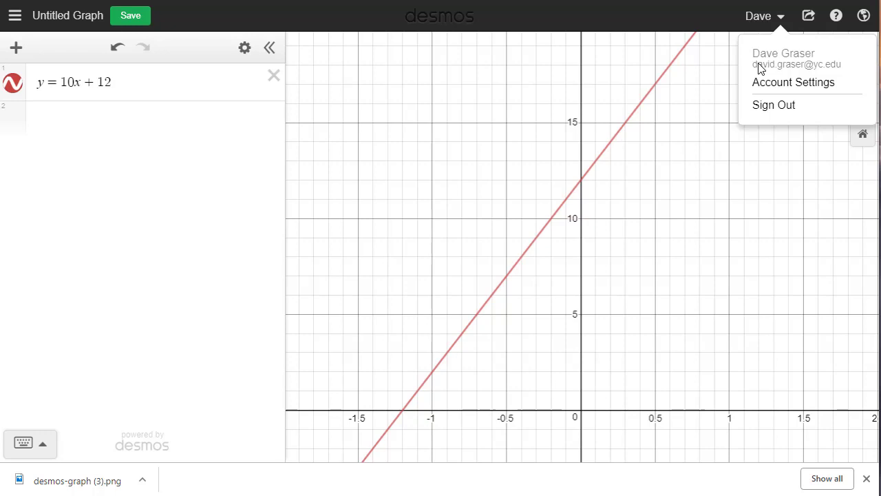
# Save the graph as 'Dueling Desmos Part 1' and check it appears among saved graphs
pyautogui.click(647, 16)
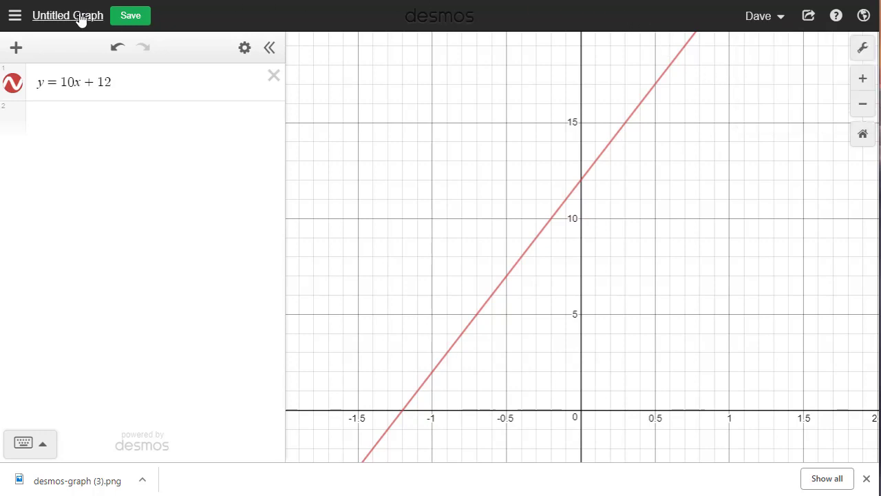
pyautogui.click(59, 17)
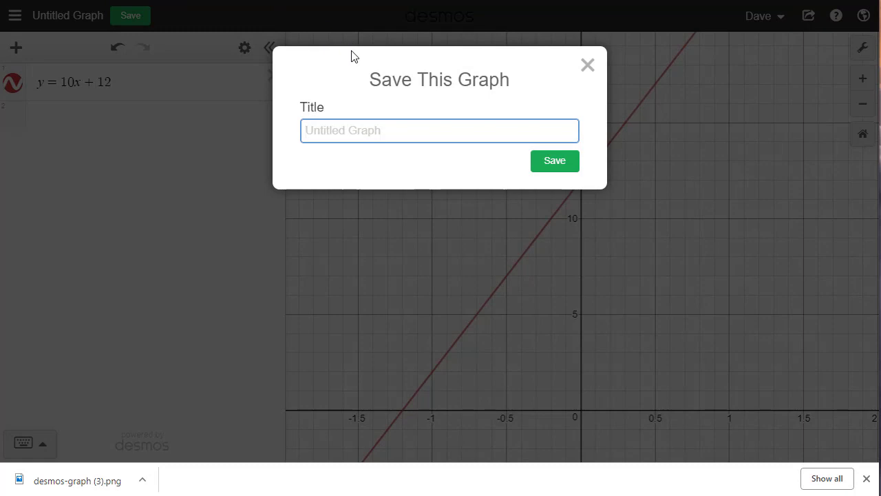
pyautogui.write('Dueling Desmos')
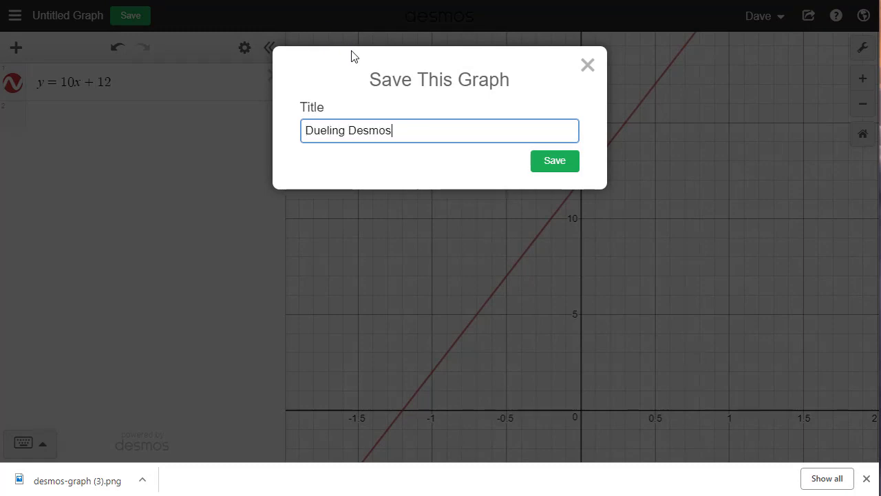
pyautogui.write(' Part 1')
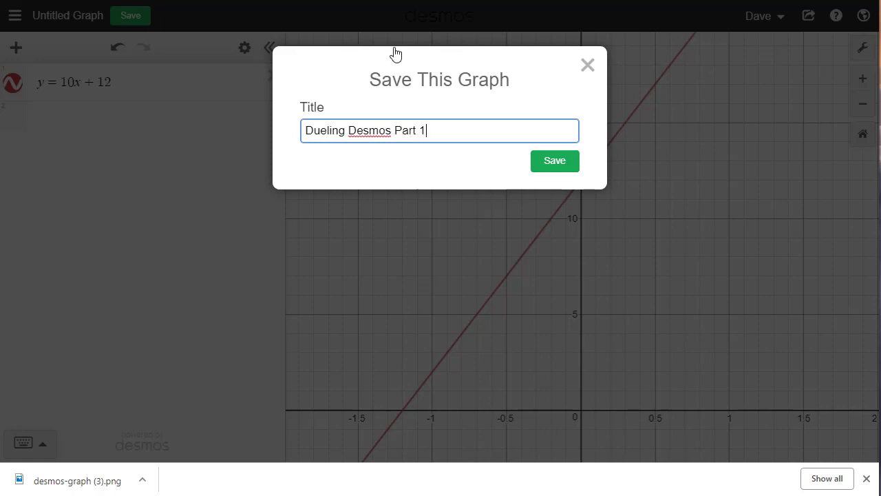
pyautogui.click(549, 165)
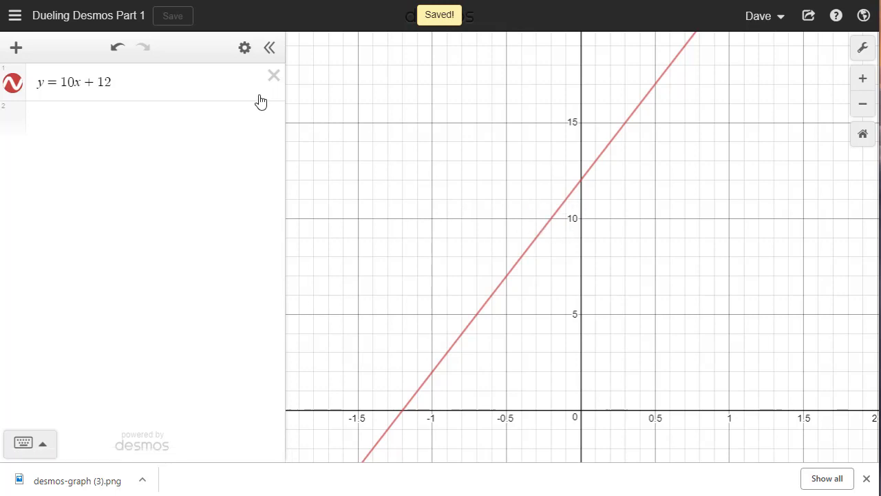
pyautogui.click(15, 18)
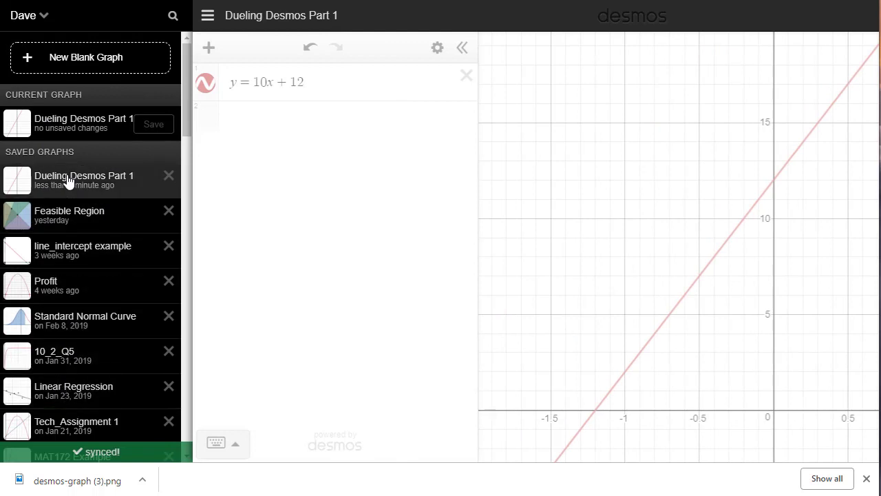
pyautogui.click(40, 16)
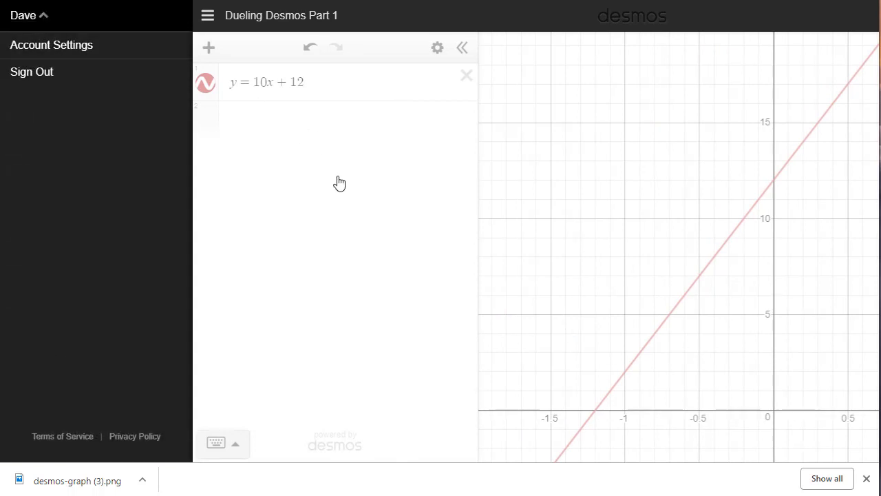
pyautogui.click(339, 182)
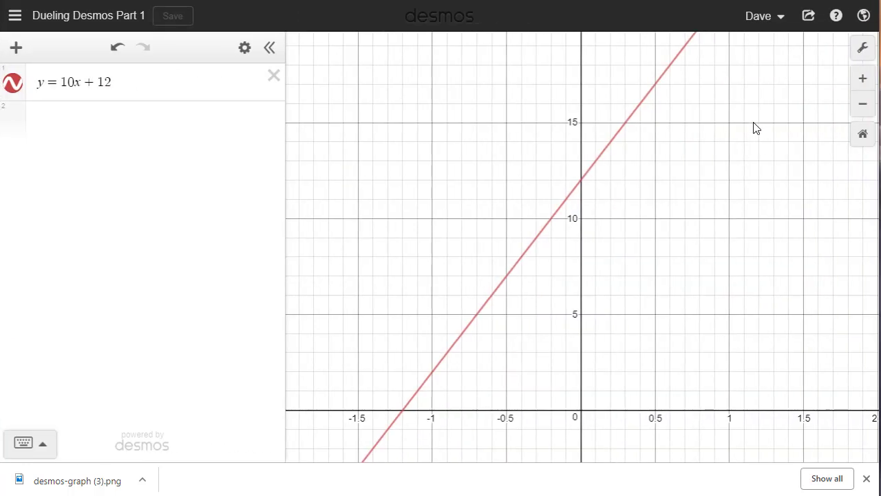
# Copy the graph's iframe embed code from the Share Graph Embed option
pyautogui.click(810, 18)
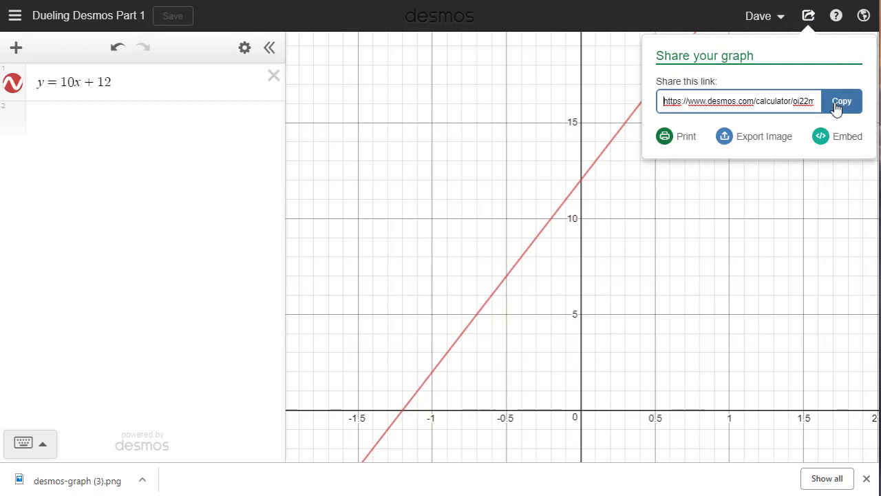
pyautogui.click(846, 142)
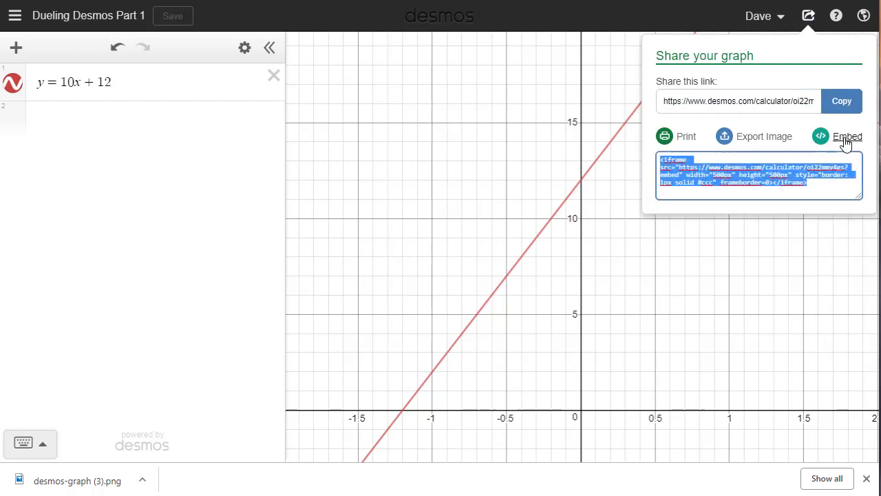
pyautogui.rightClick(770, 177)
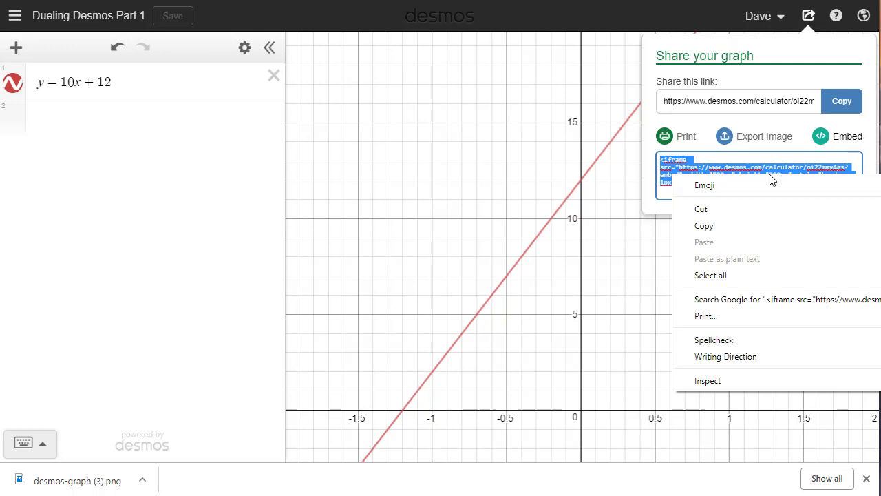
pyautogui.click(708, 227)
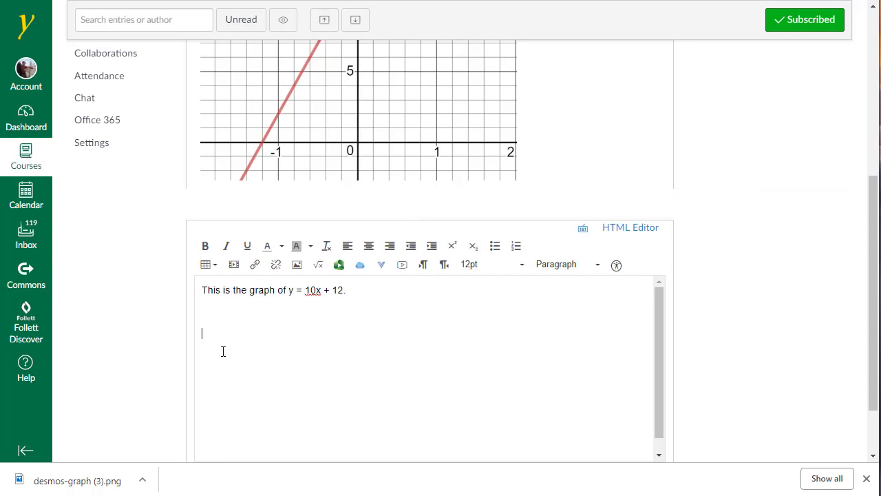
# Paste the Desmos iframe code as plain text into the reply's HTML source below the sentence
pyautogui.click(630, 228)
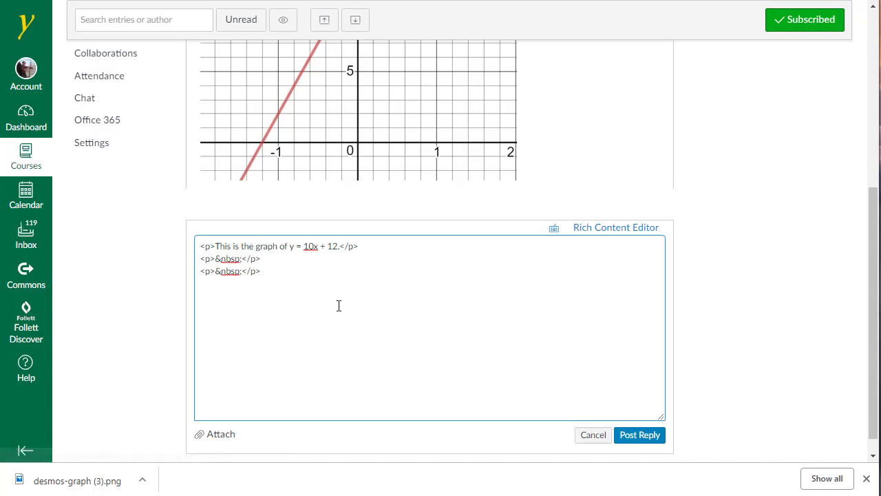
pyautogui.click(205, 289)
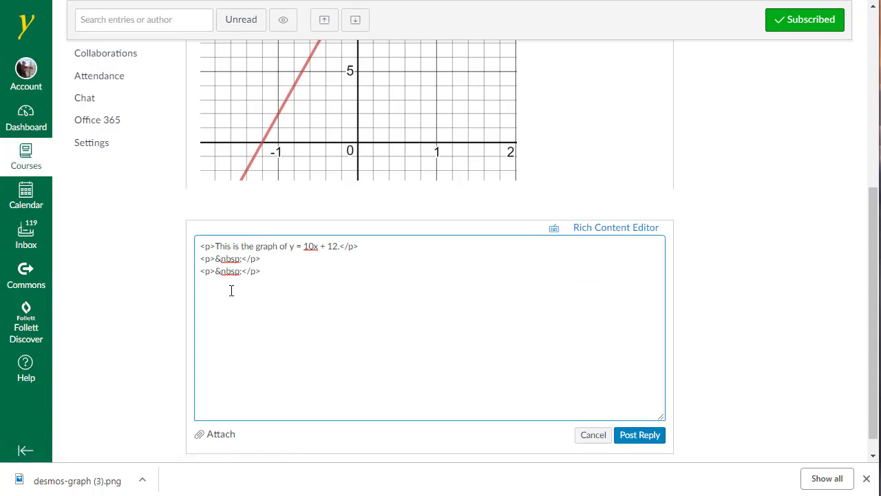
pyautogui.rightClick(232, 290)
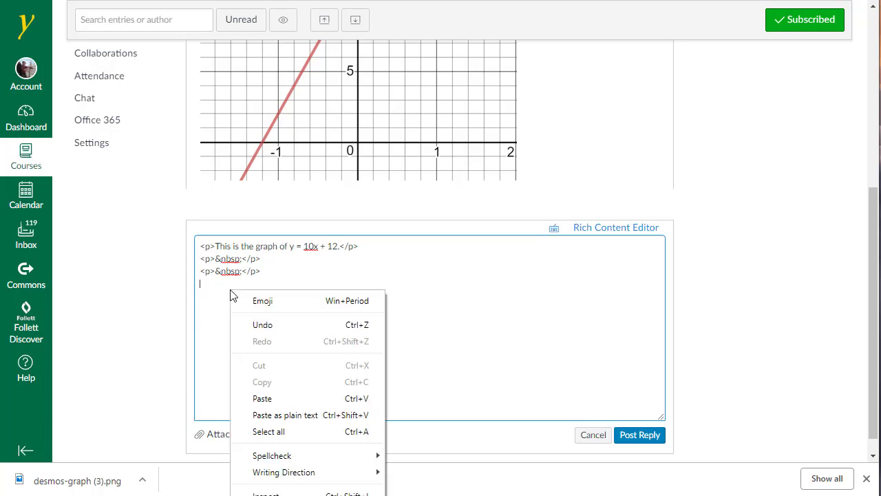
pyautogui.click(275, 415)
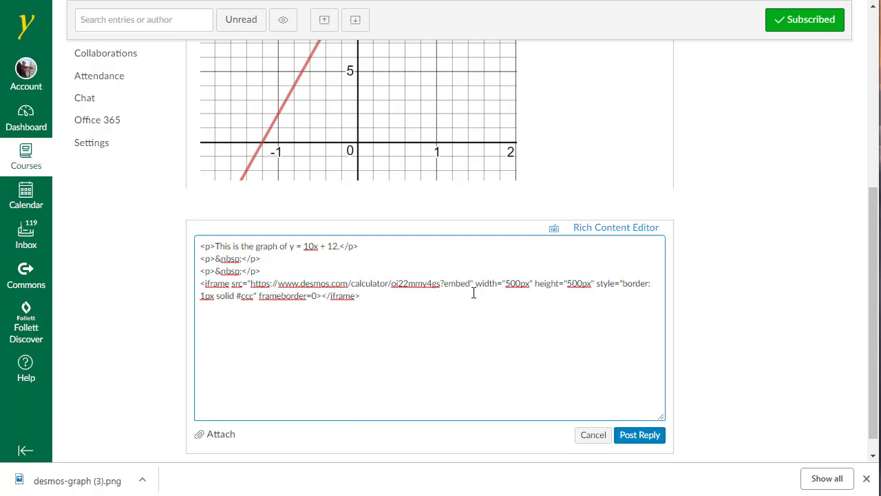
# Preview the embedded Desmos graph in the rich editor, then post the reply and review it
pyautogui.click(611, 231)
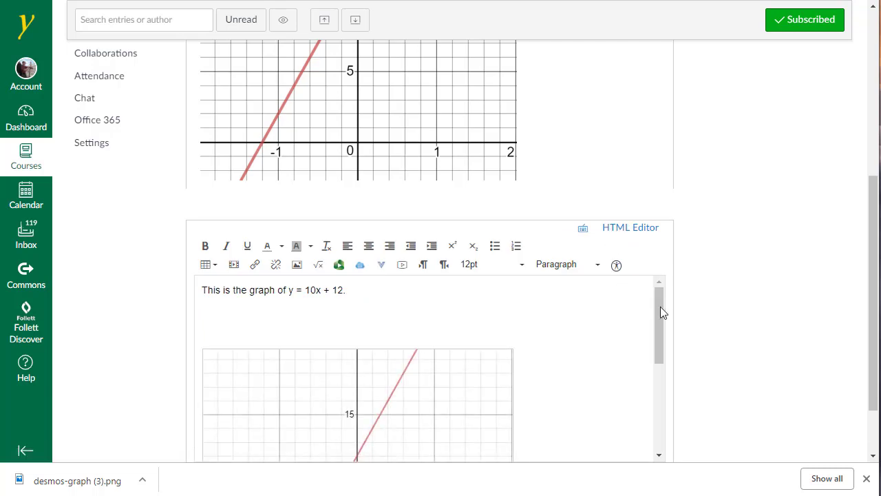
pyautogui.moveTo(657, 302); pyautogui.dragTo(673, 380)
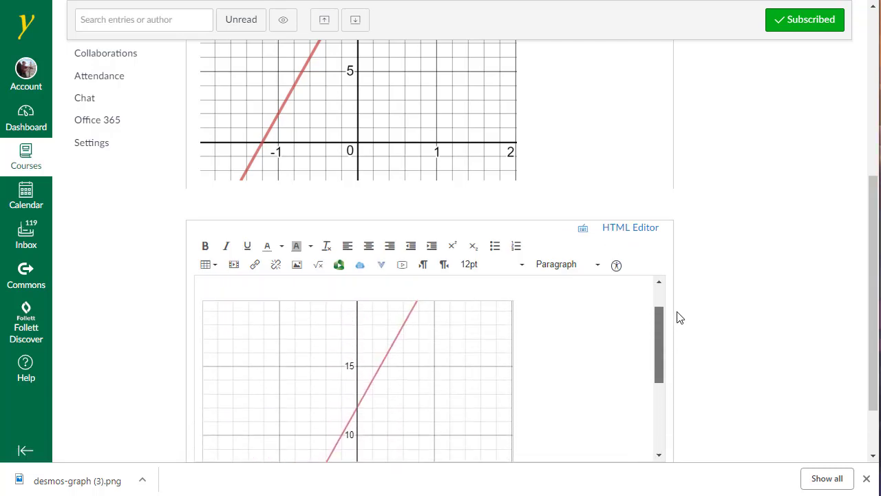
pyautogui.moveTo(873, 242); pyautogui.dragTo(876, 285)
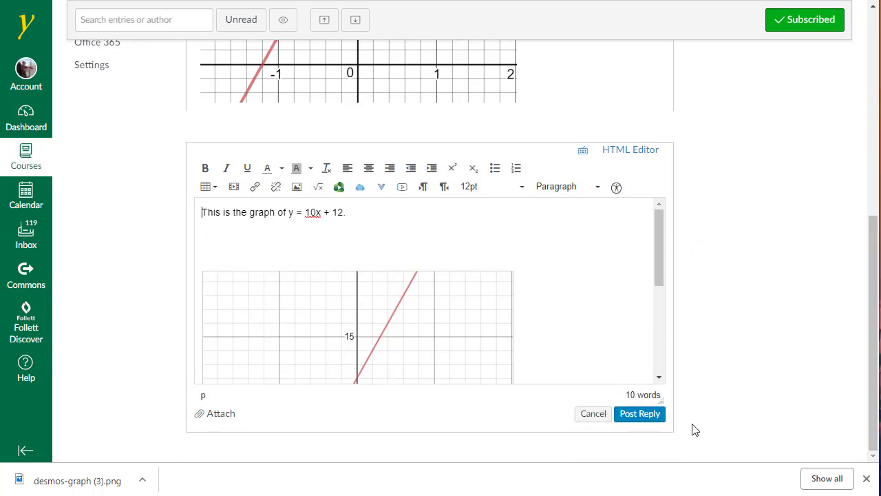
pyautogui.click(636, 416)
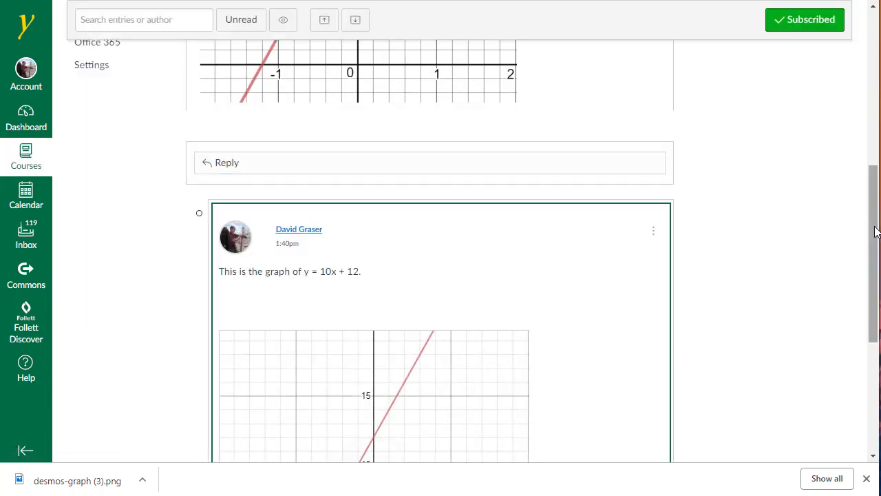
pyautogui.scroll(5, 871, 232)
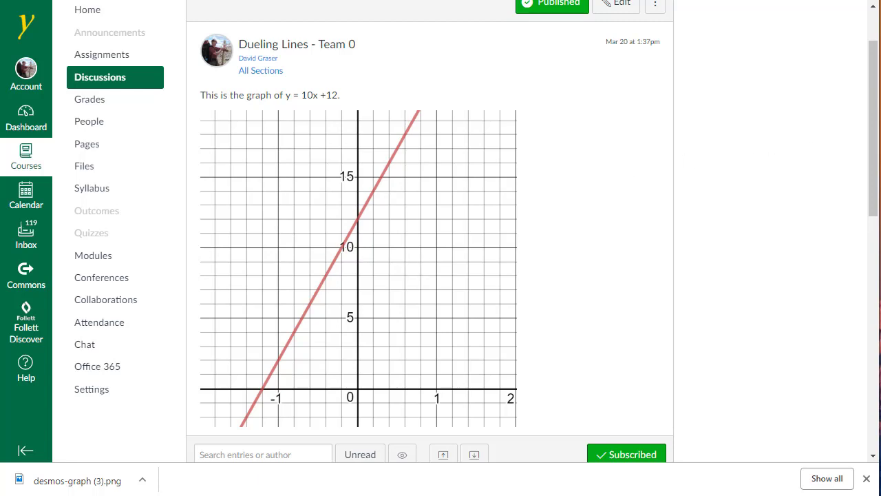
pyautogui.moveTo(872, 113); pyautogui.dragTo(851, 294)
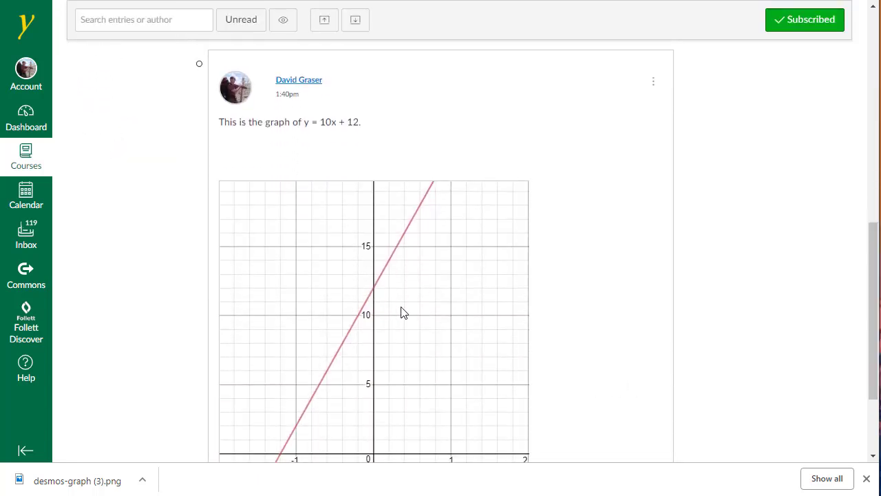